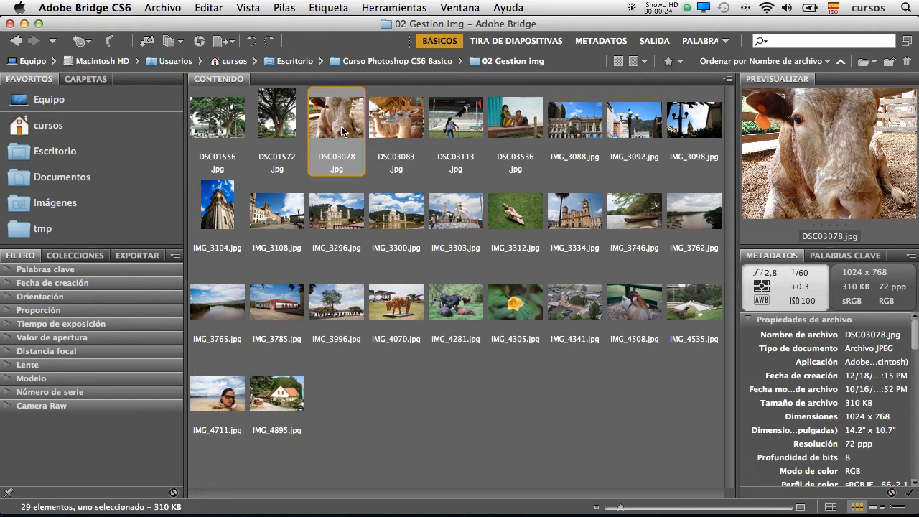
# Clear the image selection and open the Miniaturas section of the Bridge preferences
pyautogui.click(415, 397)
pyautogui.click(93, 7)
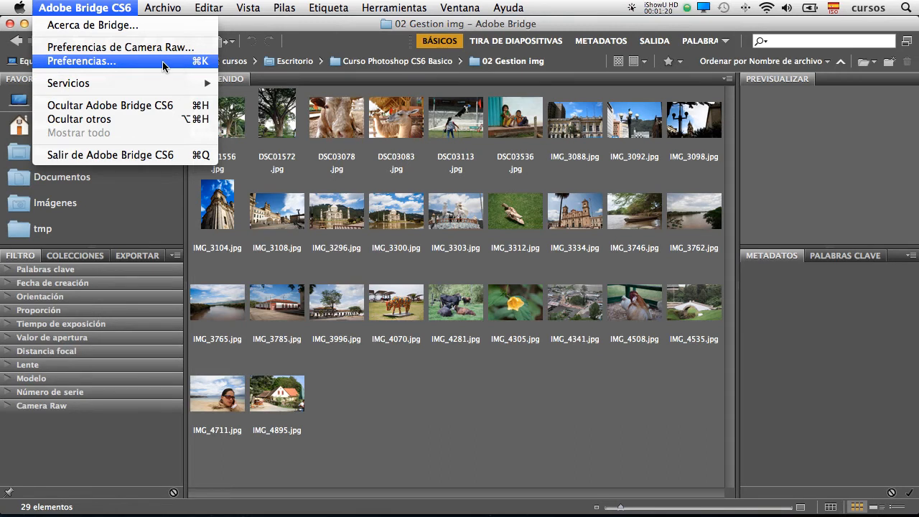
pyautogui.click(149, 61)
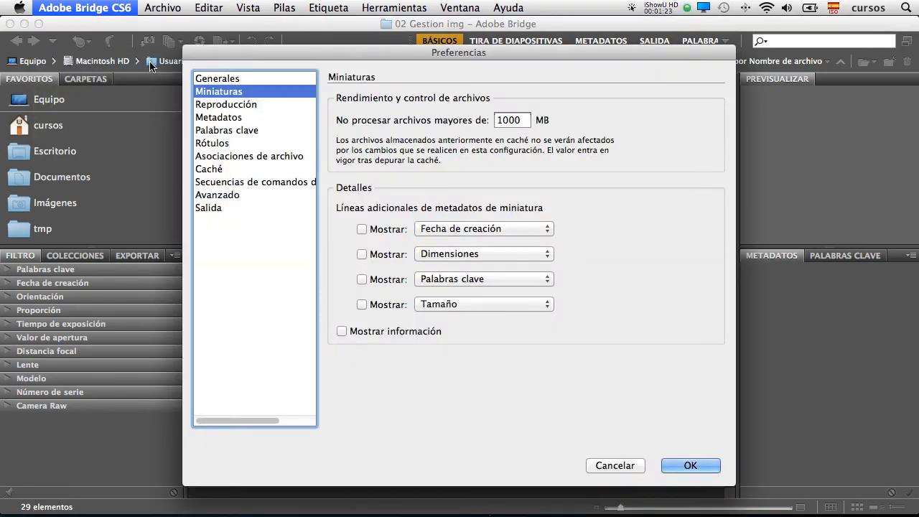
pyautogui.click(213, 78)
pyautogui.click(217, 92)
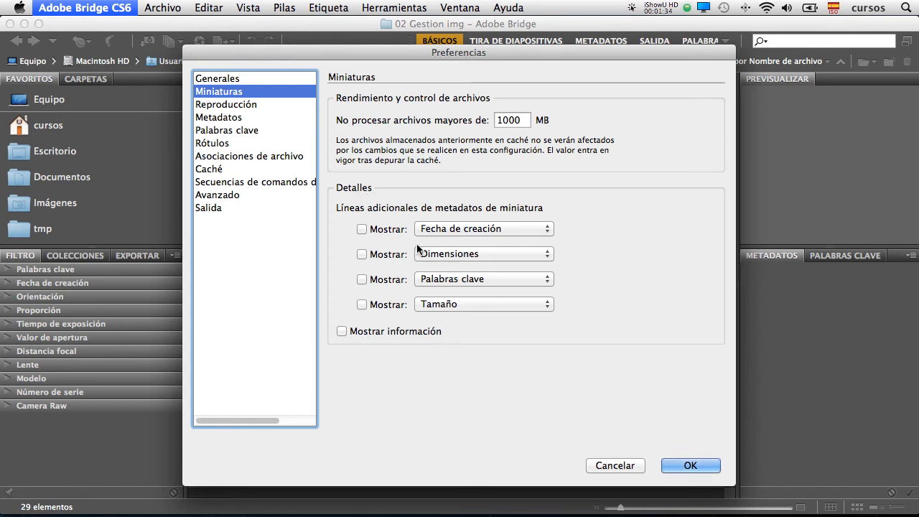
# Enable all four additional thumbnail metadata lines, and turn off Dimensiones, Palabras clave and Tamaño again so only Fecha de creación stays on
pyautogui.click(362, 229)
pyautogui.click(362, 254)
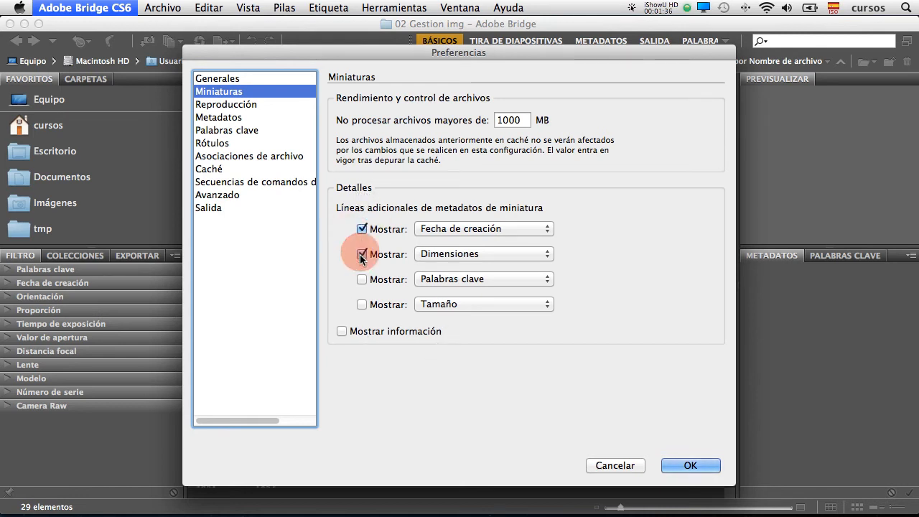
pyautogui.click(362, 279)
pyautogui.click(362, 304)
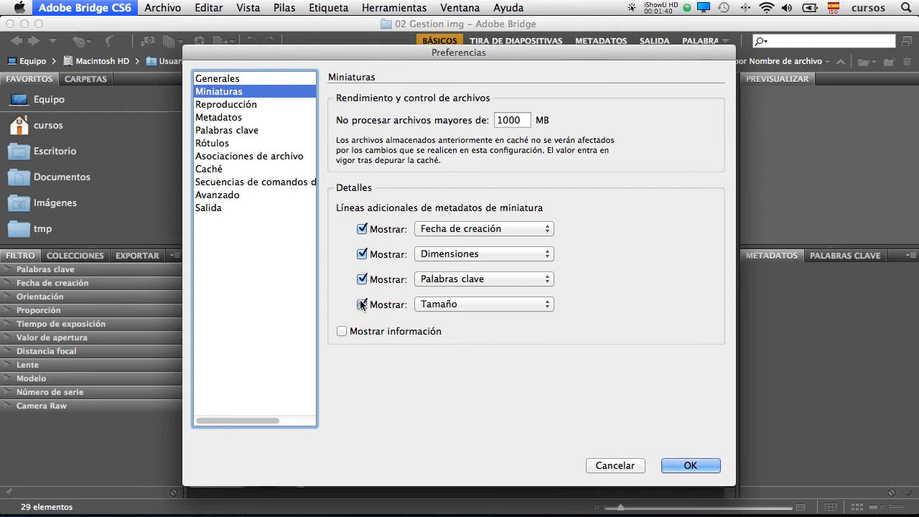
pyautogui.click(361, 255)
pyautogui.click(362, 279)
pyautogui.click(362, 304)
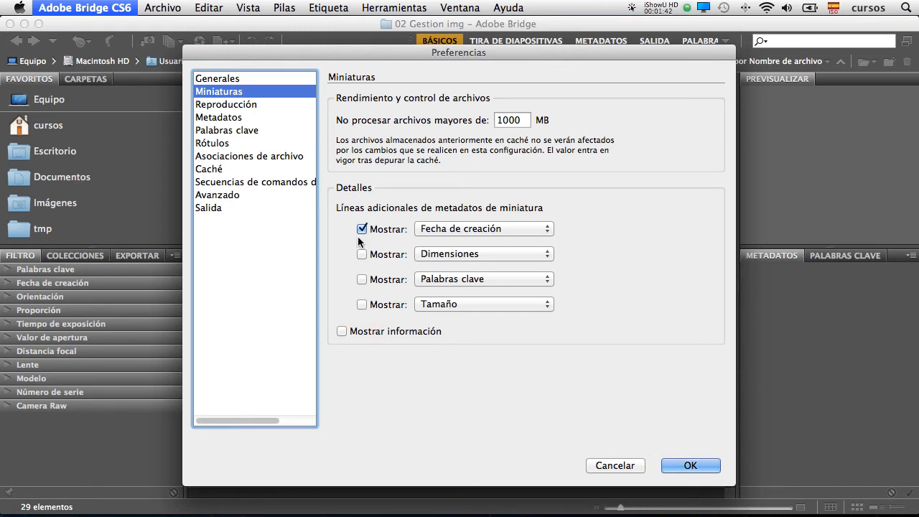
# Review the metadata types available for the first additional thumbnail line, keeping Fecha de creación
pyautogui.click(447, 229)
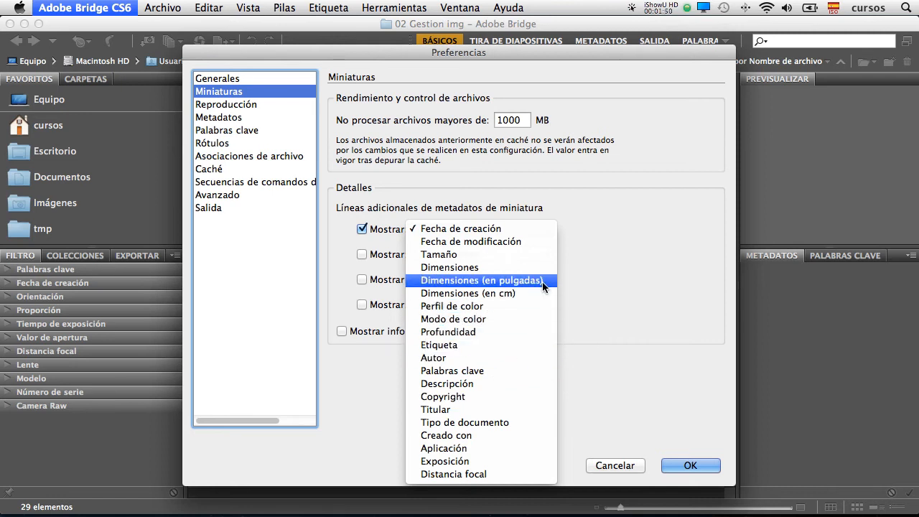
pyautogui.click(617, 218)
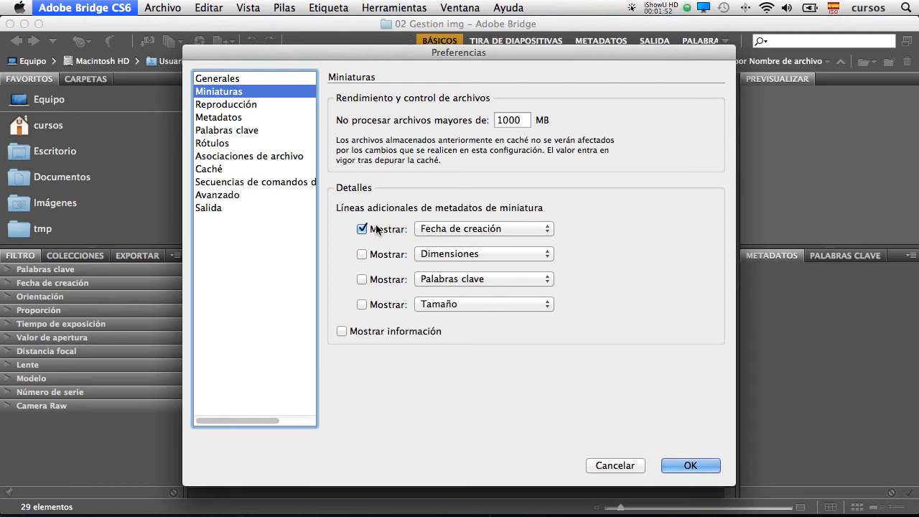
pyautogui.click(471, 228)
pyautogui.click(609, 225)
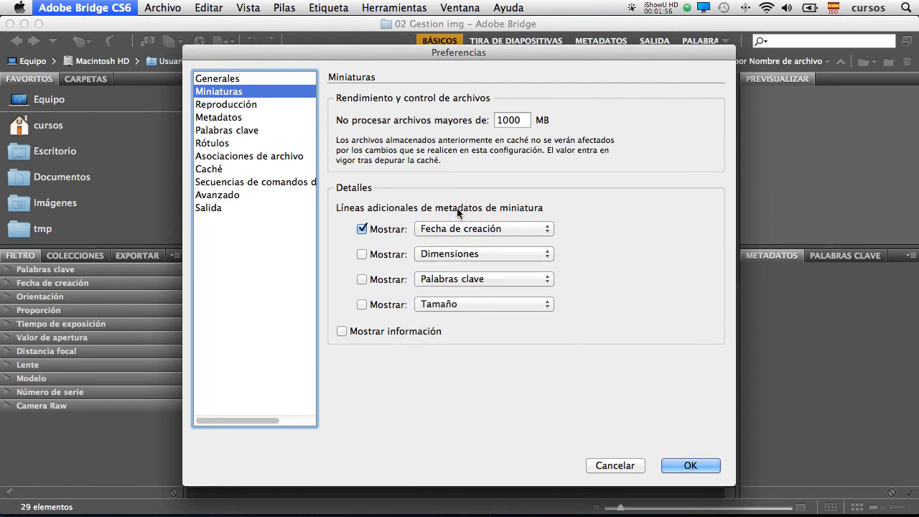
# Enable the Dimensiones, Palabras clave and Tamaño thumbnail metadata lines and apply the preferences
pyautogui.click(372, 257)
pyautogui.click(471, 256)
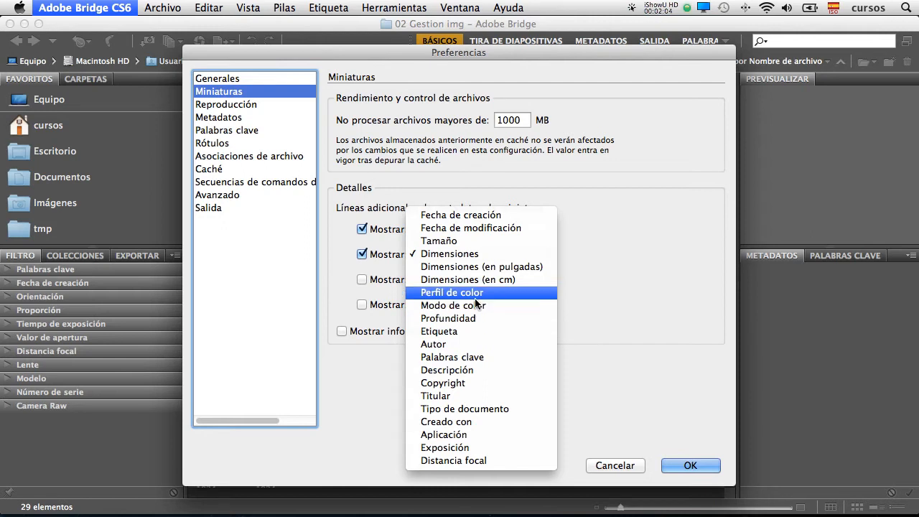
pyautogui.click(600, 257)
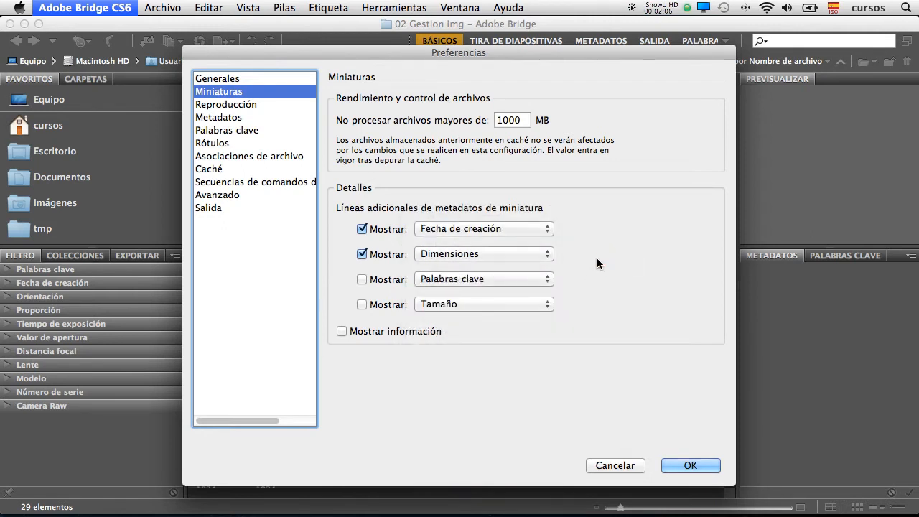
pyautogui.click(362, 279)
pyautogui.click(383, 305)
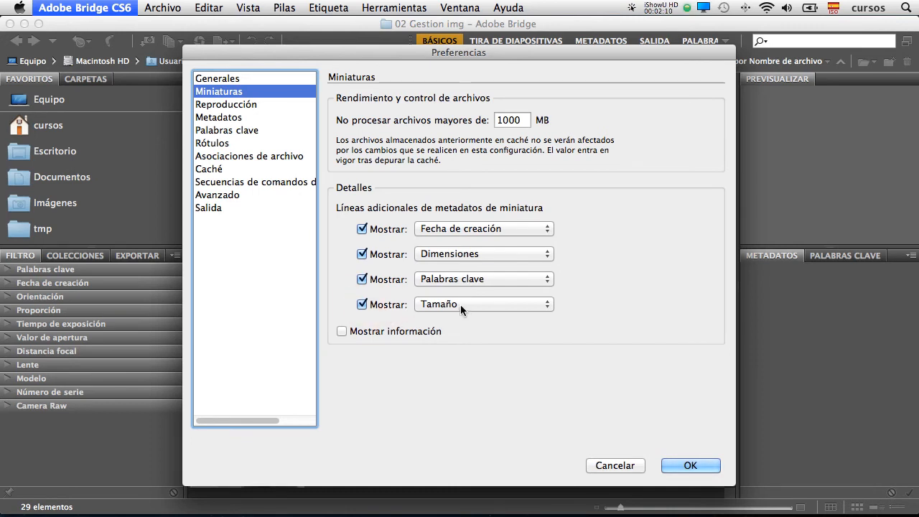
pyautogui.click(691, 465)
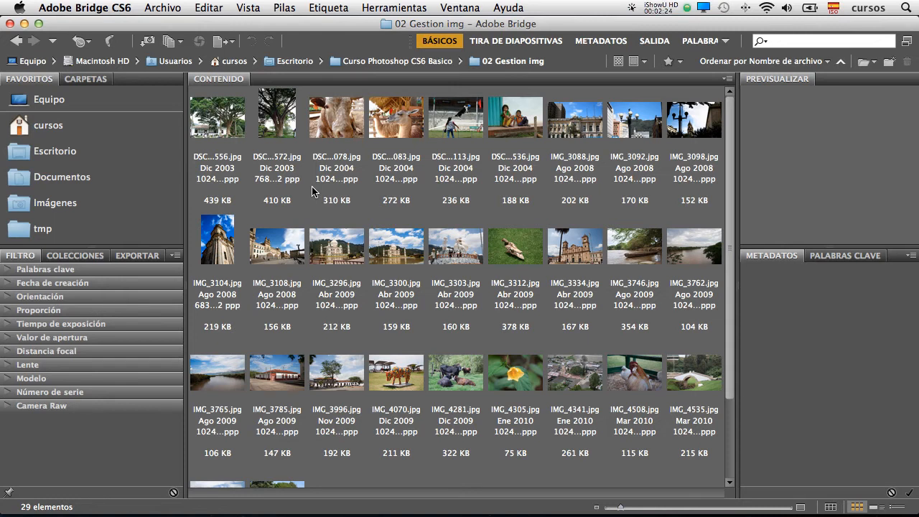
# Enable the Mostrar información option in the thumbnail preferences and check the information tooltips on several images
pyautogui.press('super+k')
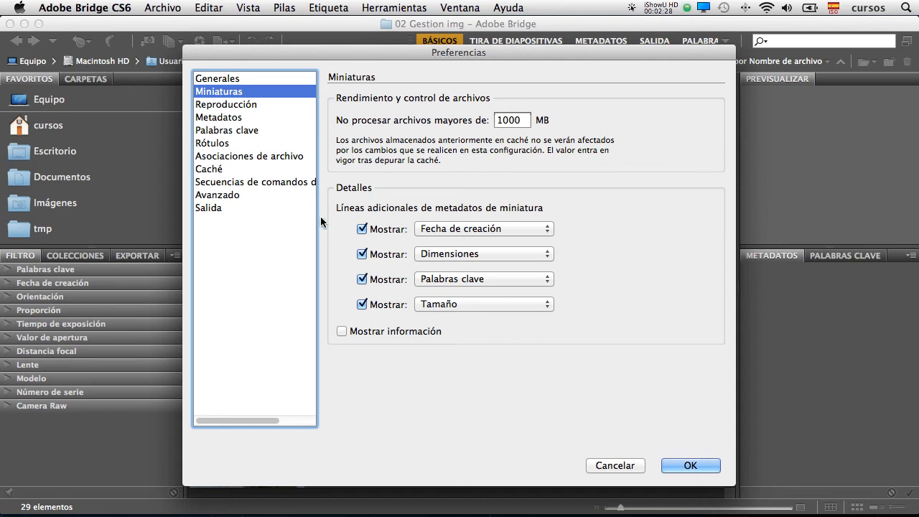
pyautogui.click(346, 331)
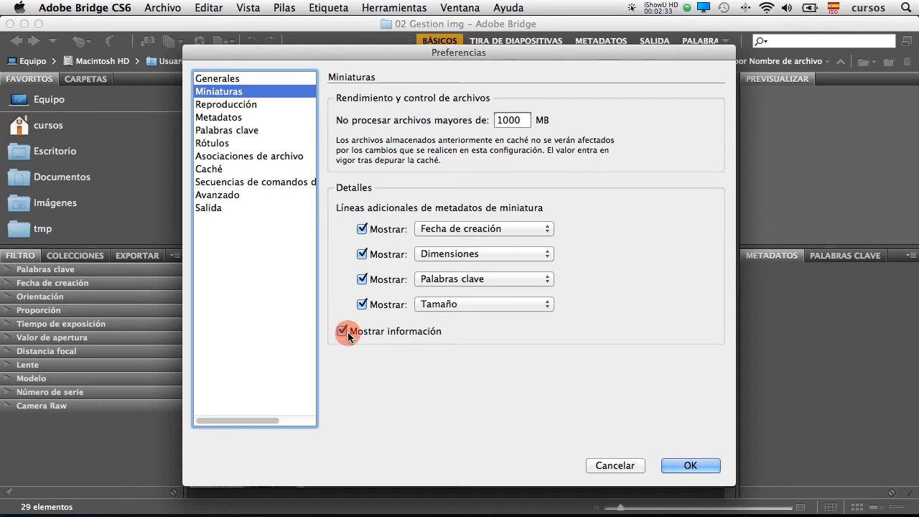
pyautogui.click(698, 465)
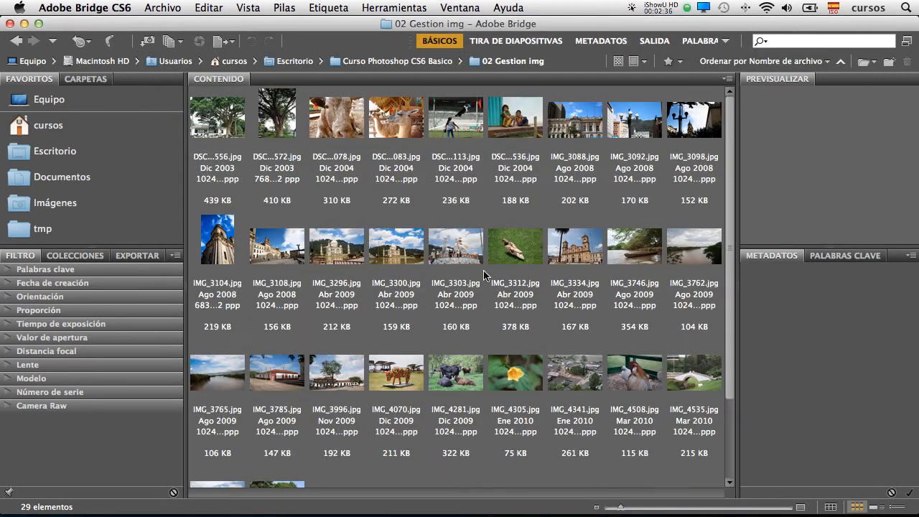
pyautogui.moveTo(454, 253)
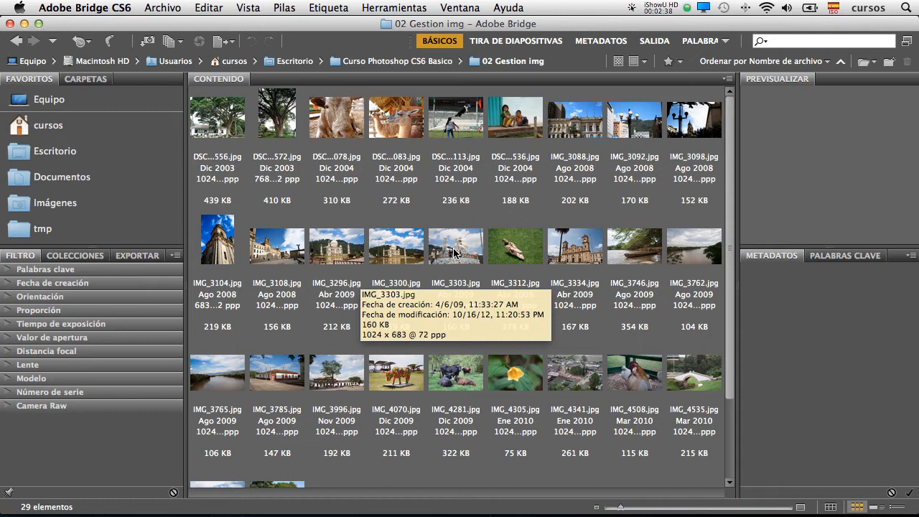
pyautogui.moveTo(387, 116)
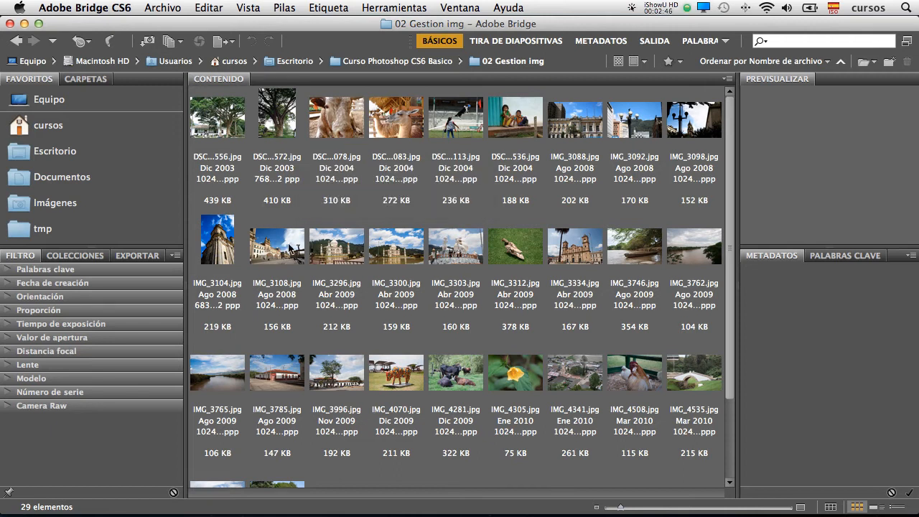
pyautogui.moveTo(342, 246)
# Show only the thumbnails without their text, inspect the images, and bring the file names and metadata lines back
pyautogui.click(208, 7)
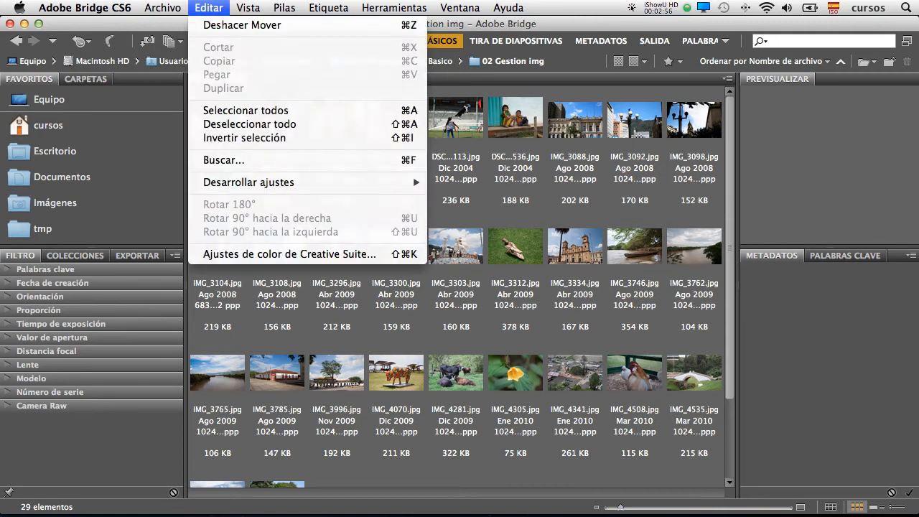
pyautogui.moveTo(248, 8)
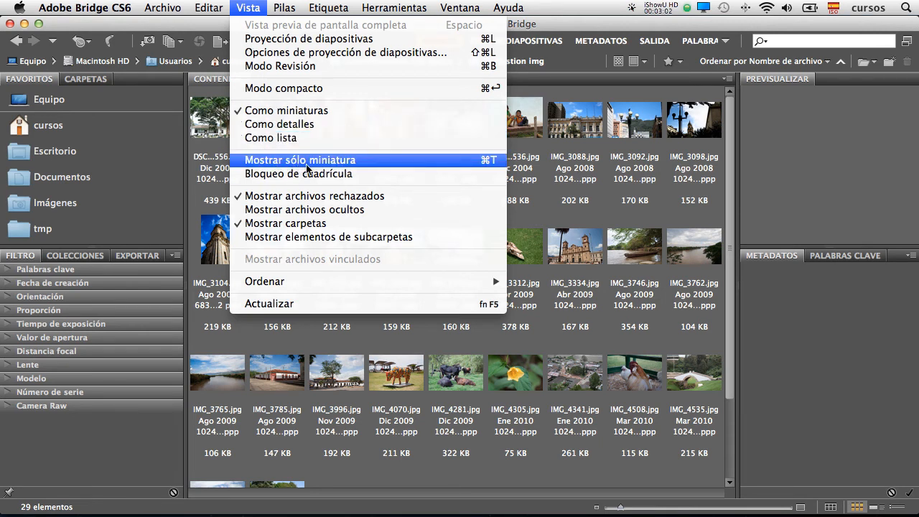
pyautogui.click(425, 161)
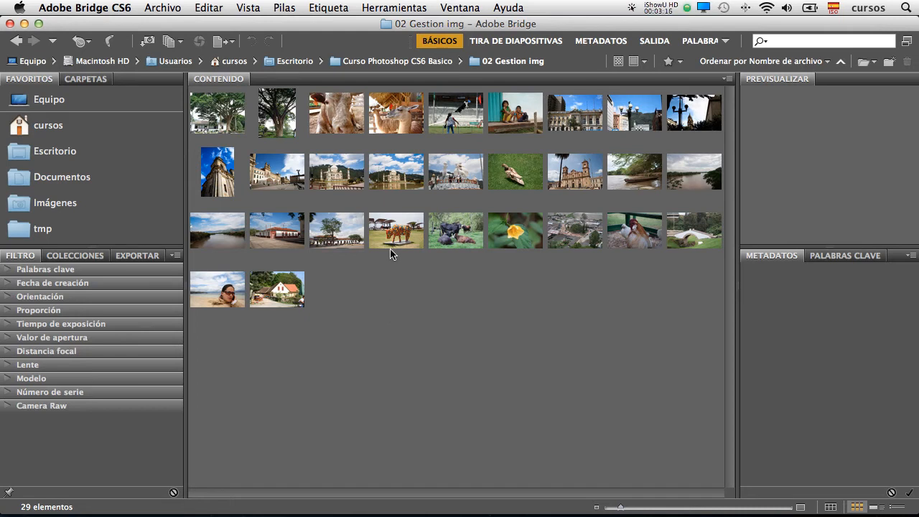
pyautogui.moveTo(392, 249)
pyautogui.moveTo(401, 179)
pyautogui.moveTo(502, 169)
pyautogui.moveTo(231, 158)
pyautogui.press('super+t')
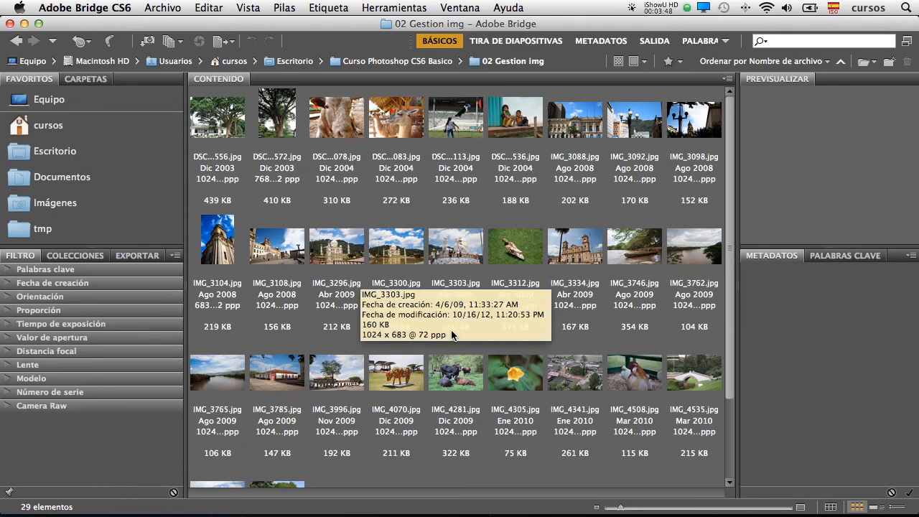
# Turn off all four additional metadata lines and the Mostrar información option in the thumbnail preferences, and apply
pyautogui.press('super+k')
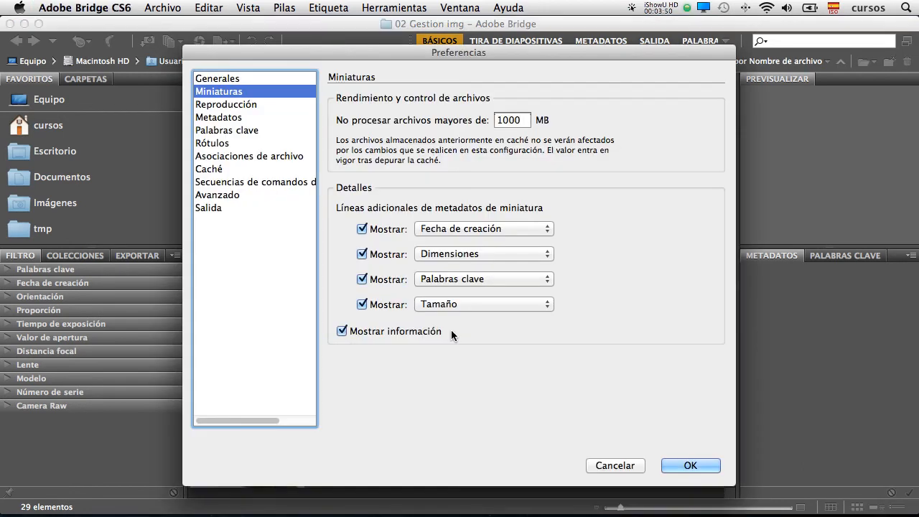
pyautogui.click(361, 230)
pyautogui.click(362, 254)
pyautogui.click(362, 280)
pyautogui.click(362, 305)
pyautogui.click(342, 331)
pyautogui.click(691, 465)
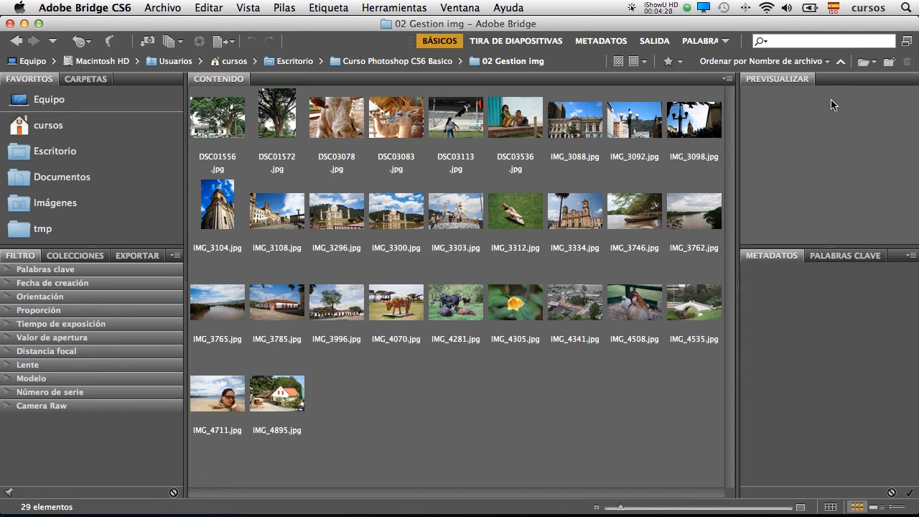
# Sort the images by Fecha de creación, Resolución and Etiqueta in turn, and return to sorting by Nombre de archivo
pyautogui.click(828, 61)
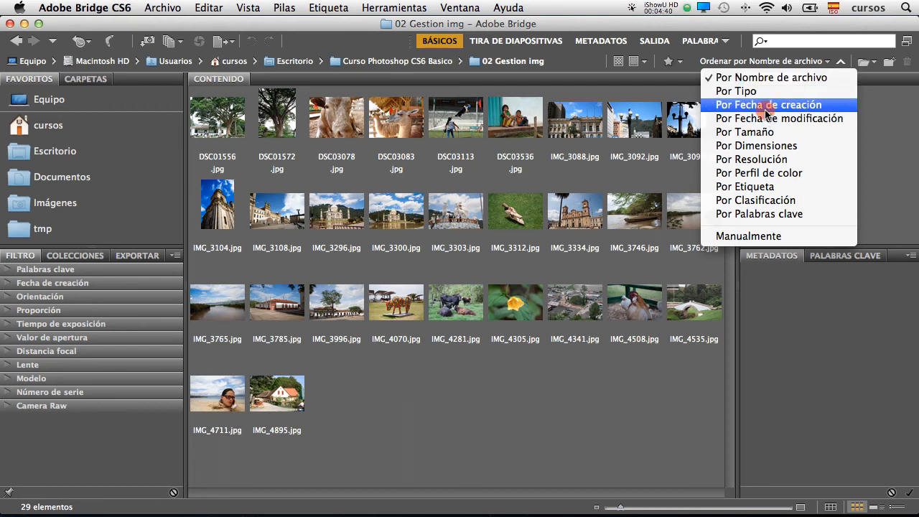
pyautogui.click(765, 108)
pyautogui.click(825, 62)
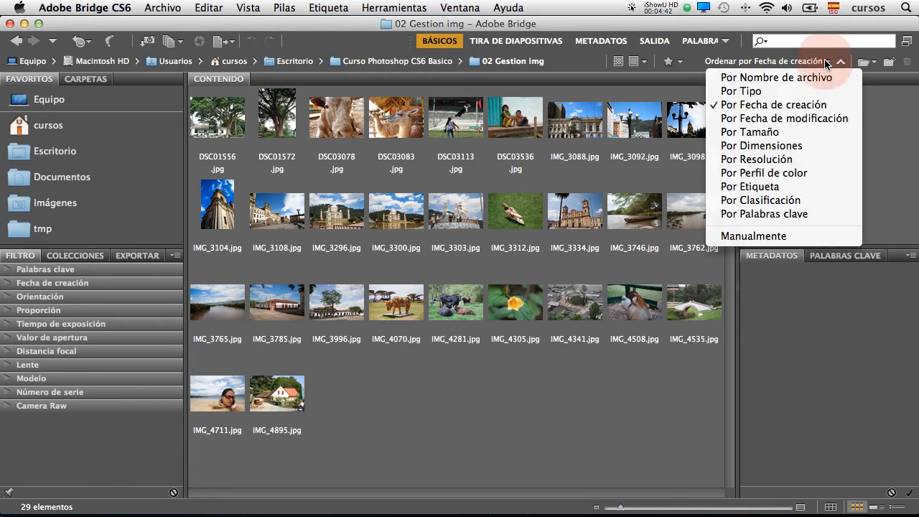
pyautogui.click(800, 156)
pyautogui.click(828, 63)
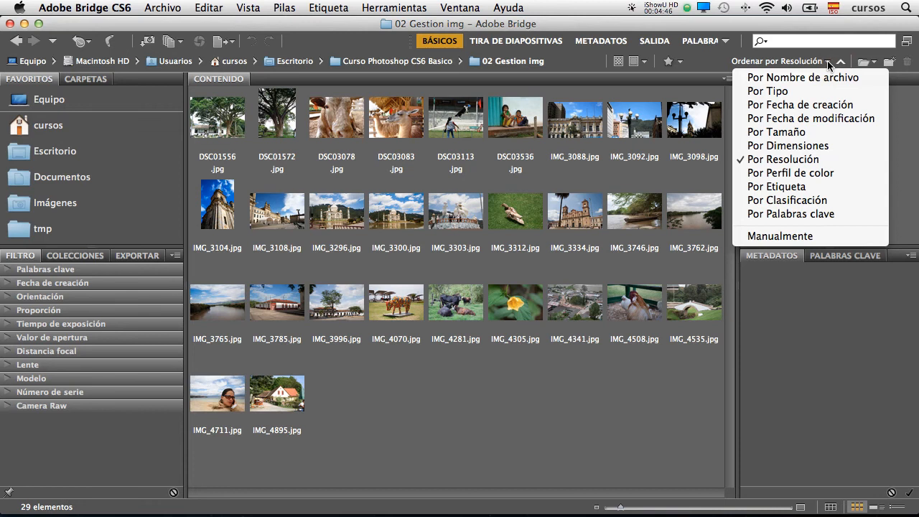
pyautogui.click(794, 188)
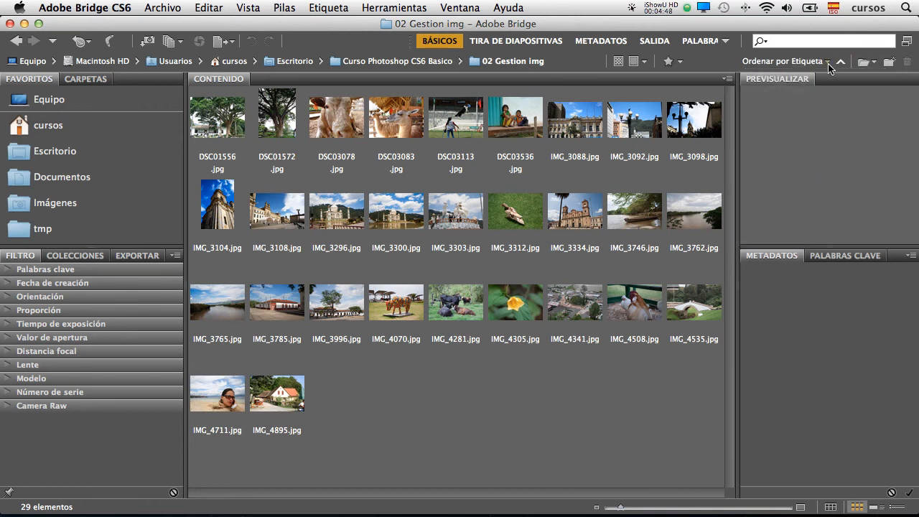
pyautogui.click(828, 62)
pyautogui.click(823, 78)
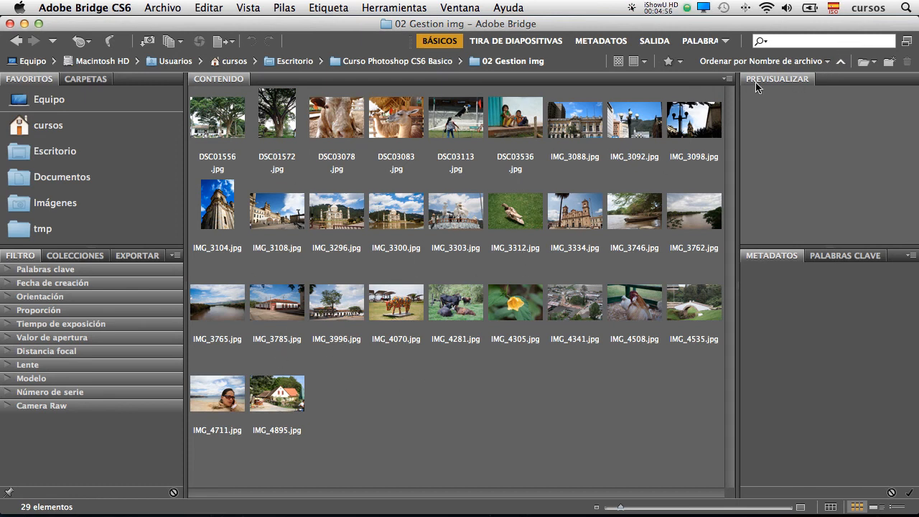
# Sort the images by Tipo, Fecha de creación and Tamaño in turn, and return to sorting by Nombre de archivo
pyautogui.click(827, 62)
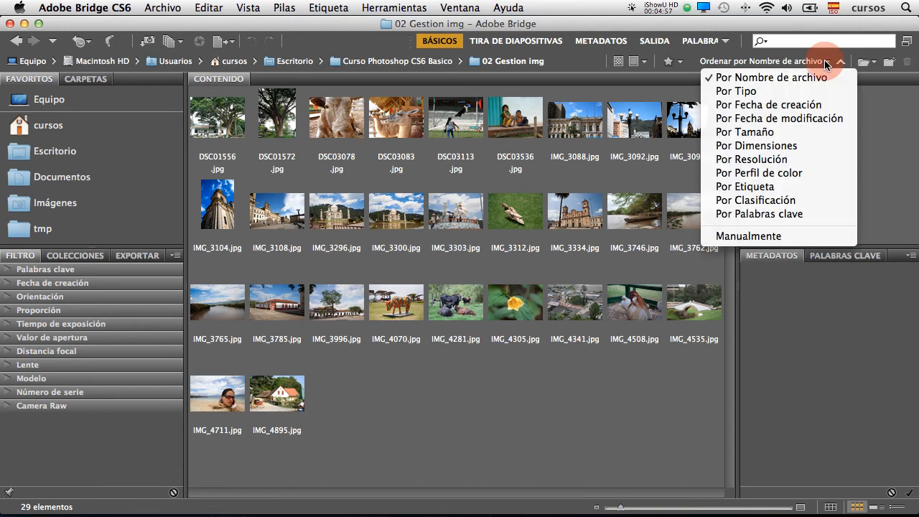
pyautogui.click(797, 92)
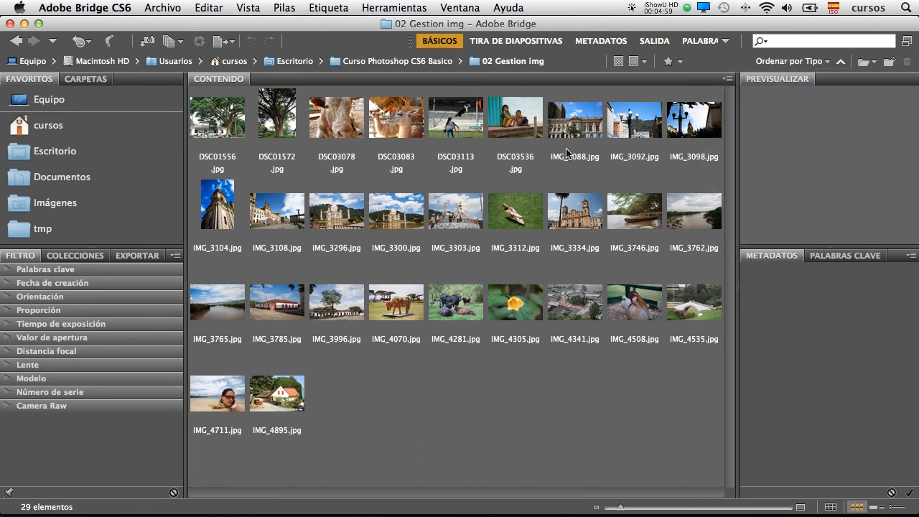
pyautogui.click(826, 63)
pyautogui.click(819, 105)
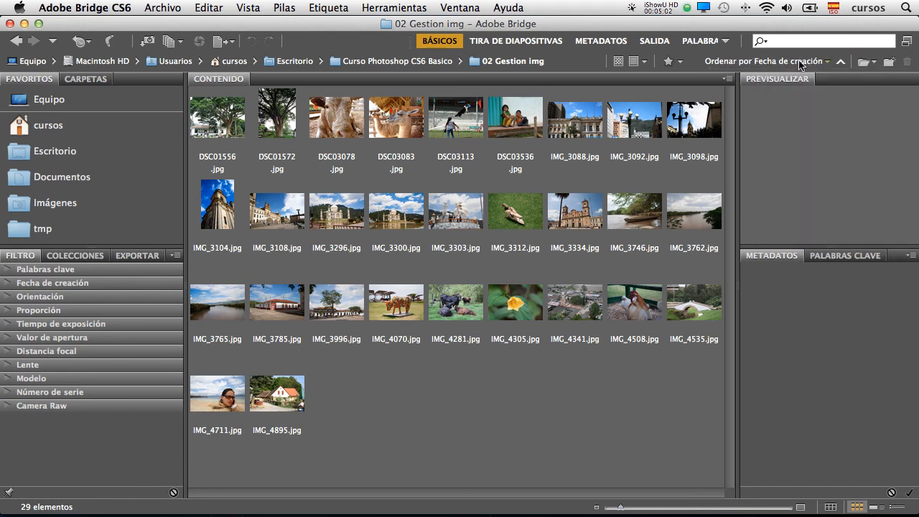
pyautogui.click(826, 62)
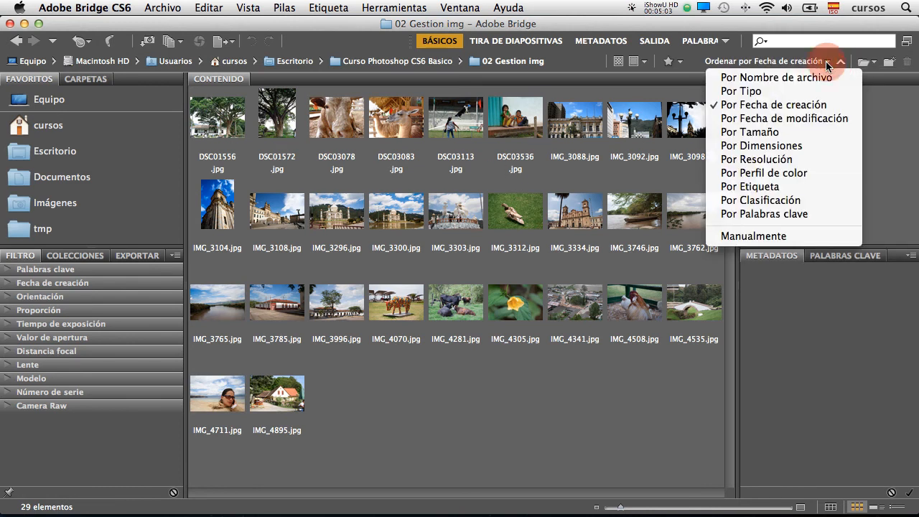
pyautogui.click(804, 137)
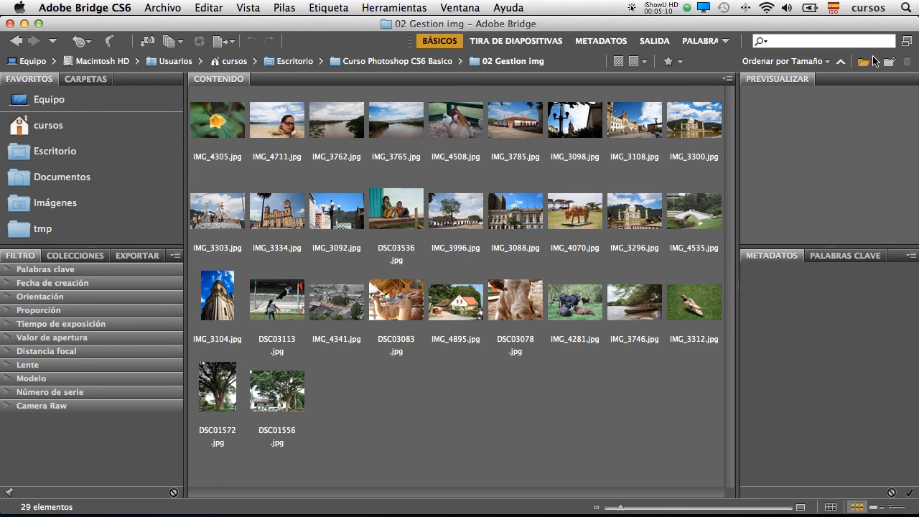
pyautogui.click(821, 62)
pyautogui.click(823, 78)
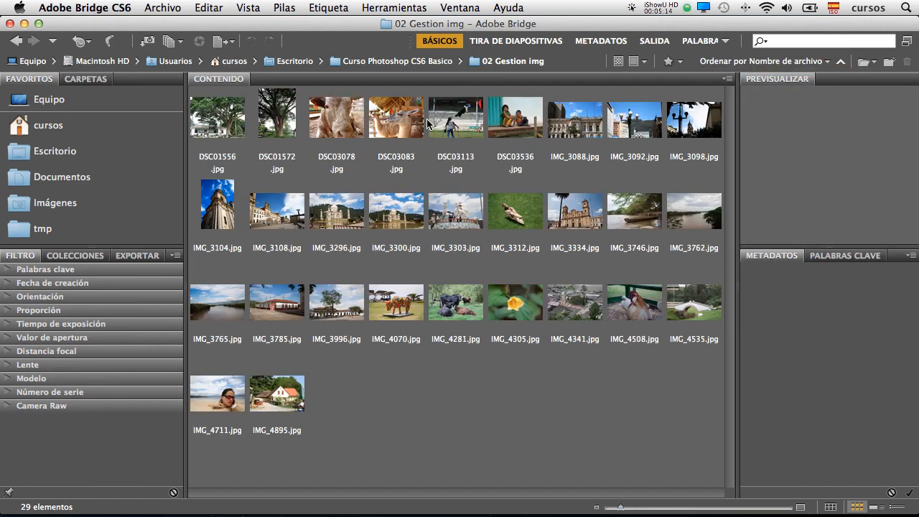
# Manually move IMG_3092.jpg to immediately before DSC03078.jpg, and place IMG_4508.jpg, IMG_4281.jpg and IMG_4070.jpg in that order after DSC03083.jpg
pyautogui.click(636, 118)
pyautogui.moveTo(635, 121); pyautogui.dragTo(337, 130)
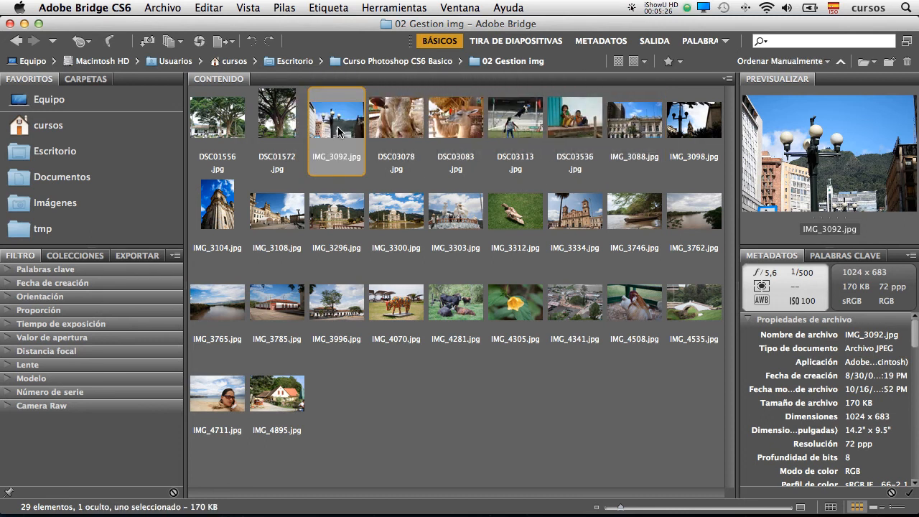
pyautogui.moveTo(636, 311); pyautogui.dragTo(486, 133)
pyautogui.moveTo(459, 306); pyautogui.dragTo(545, 128)
pyautogui.moveTo(525, 306); pyautogui.dragTo(544, 134)
# Move the consecutive images DSC03078 to IMG_4281 to the folder's start, followed by IMG_3312, DSC03113 and IMG_4070, and clear the selection
pyautogui.click(392, 124)
pyautogui.keyDown('shift'); pyautogui.click(627, 121); pyautogui.keyUp('shift')
pyautogui.moveTo(627, 121); pyautogui.dragTo(203, 123)
pyautogui.moveTo(702, 119); pyautogui.dragTo(554, 128)
pyautogui.click(460, 126)
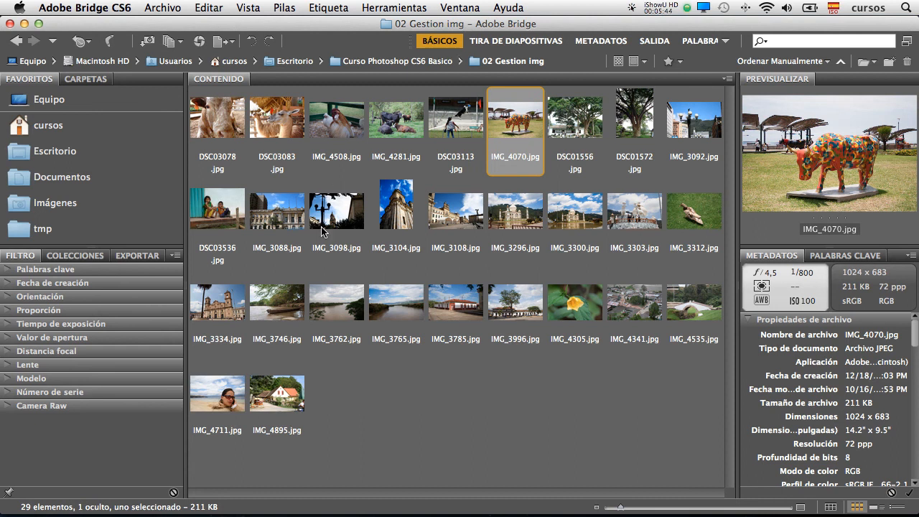
pyautogui.moveTo(689, 217); pyautogui.dragTo(443, 123)
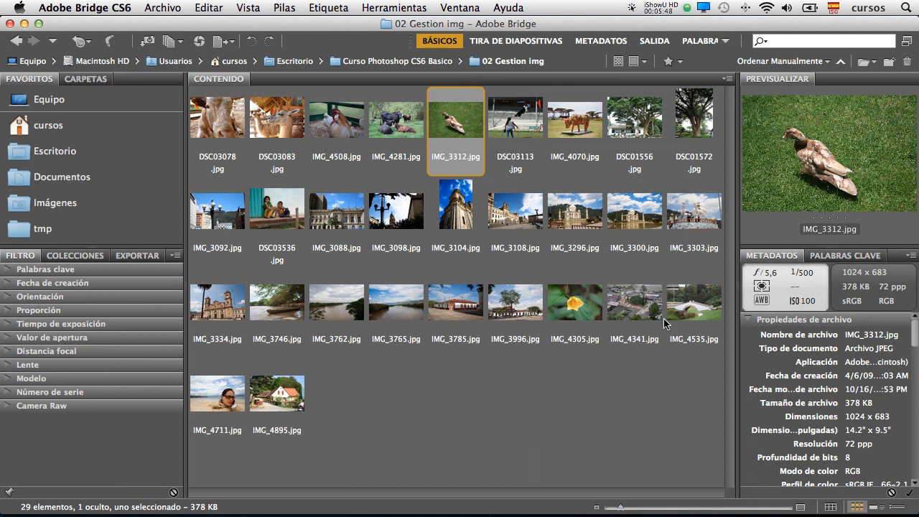
pyautogui.click(384, 357)
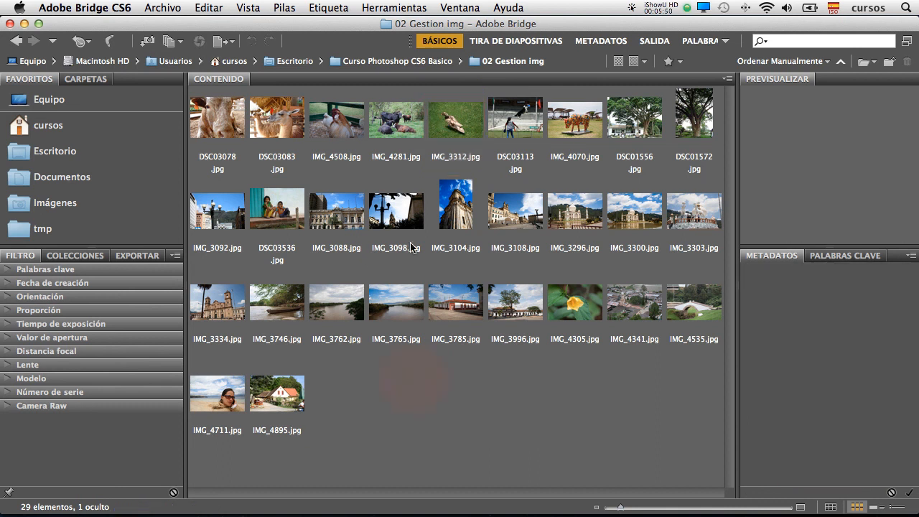
# Sort the images by Nombre de archivo and toggle between descending and ascending order, ending with ascending
pyautogui.click(828, 61)
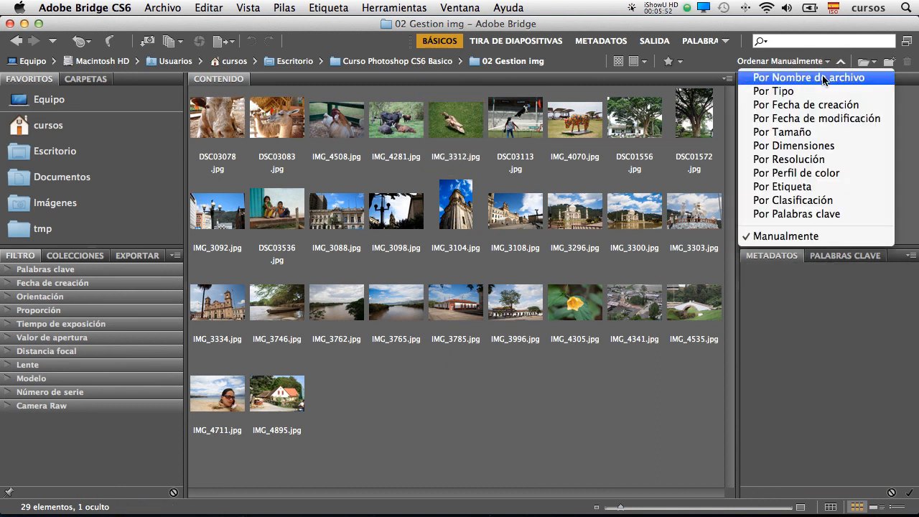
pyautogui.click(813, 78)
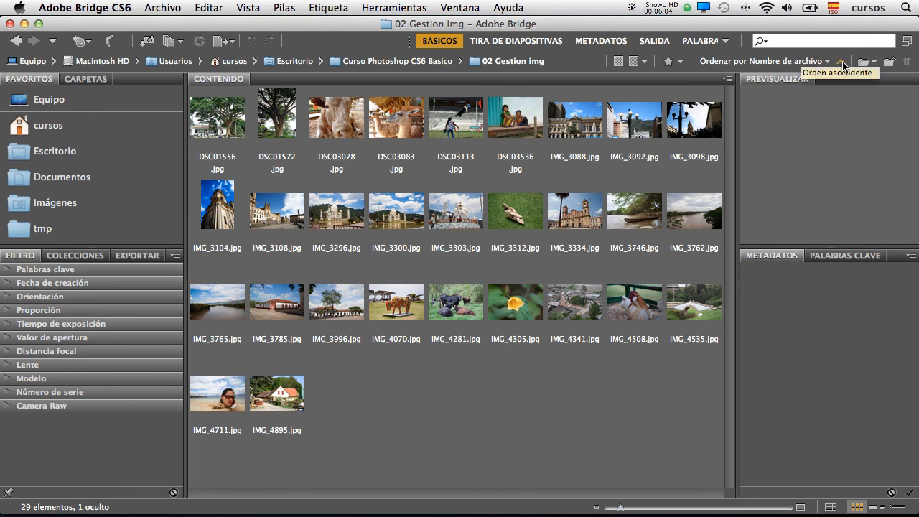
pyautogui.click(842, 64)
pyautogui.click(842, 64)
pyautogui.click(843, 64)
pyautogui.click(842, 64)
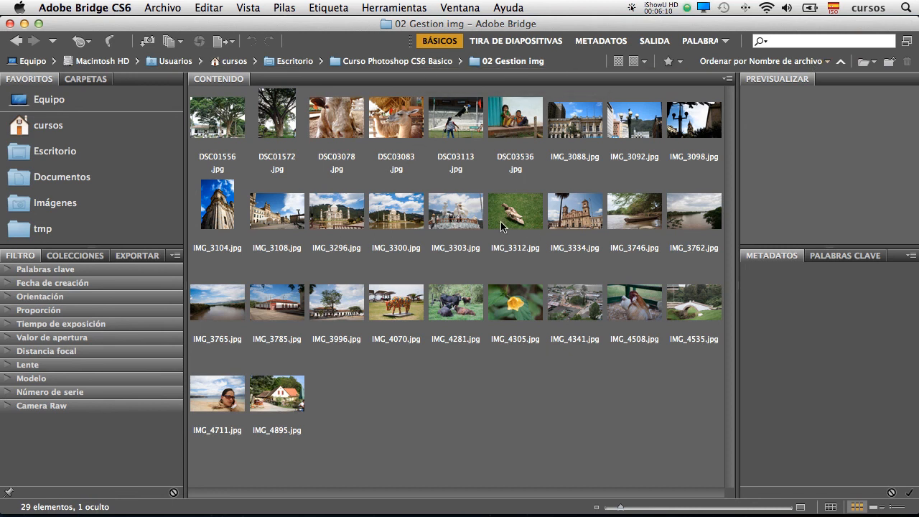
# Switch the sorting to Manualmente to restore the custom image order
pyautogui.click(828, 62)
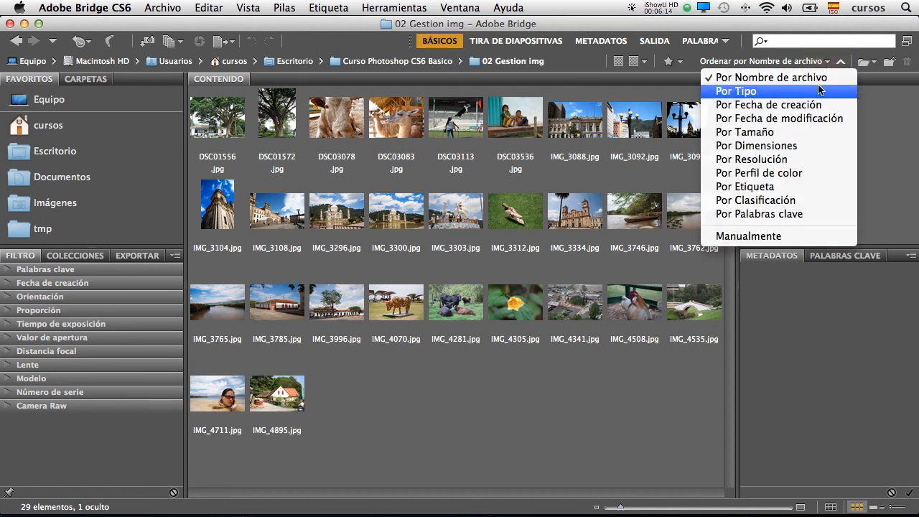
pyautogui.click(796, 237)
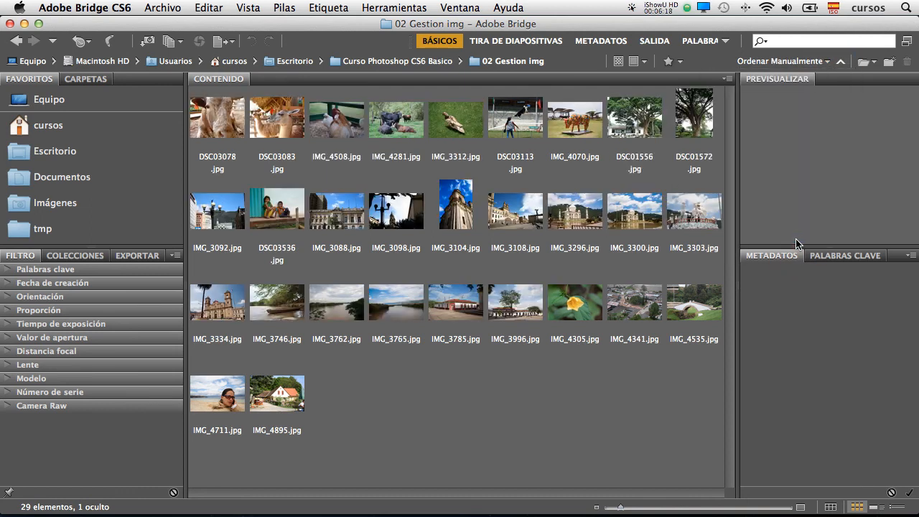